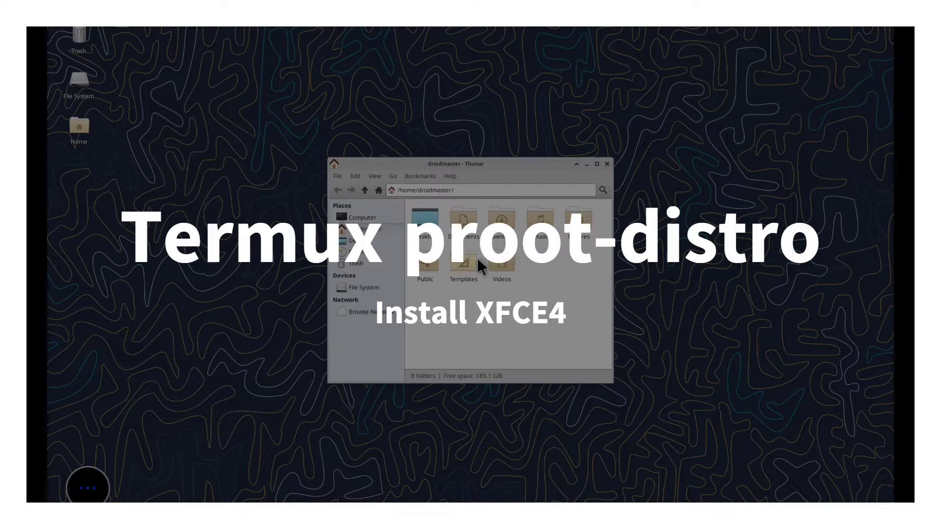
In Thunar's Downloads folder, add an empty document called test, then close the window
{"action": "mouse_move", "coordinate": [512, 163]}
{"action": "left_mouse_down"}
{"action": "mouse_move", "coordinate": [632, 169]}
{"action": "mouse_move", "coordinate": [537, 133]}
{"action": "left_mouse_up"}
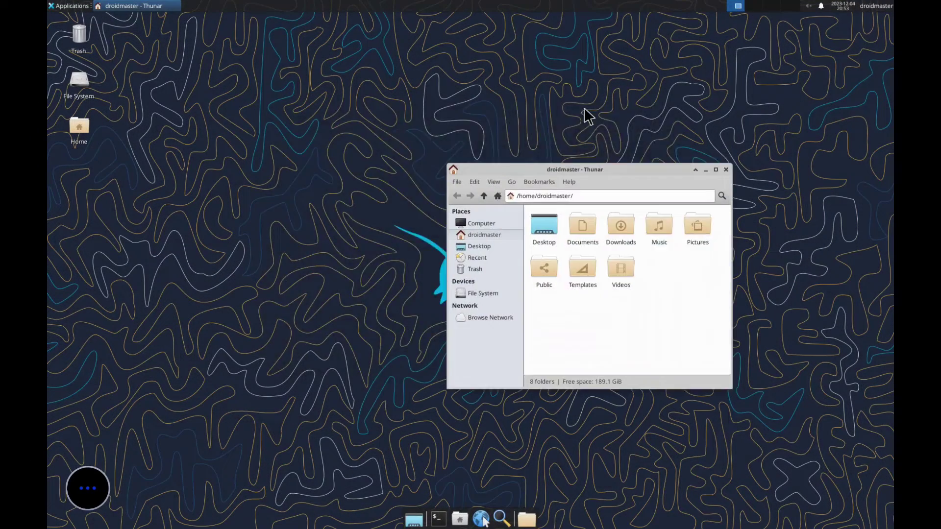
{"action": "double_click", "coordinate": [525, 206]}
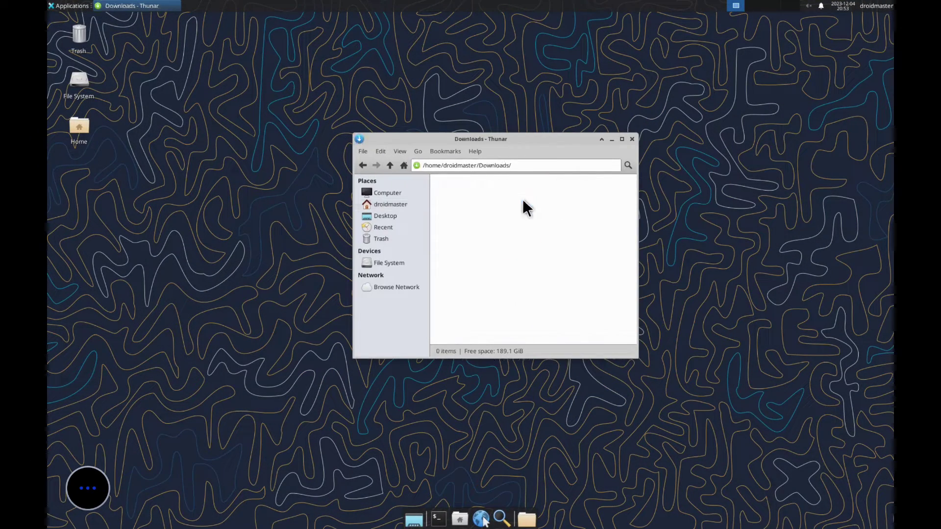
{"action": "right_click", "coordinate": [521, 224]}
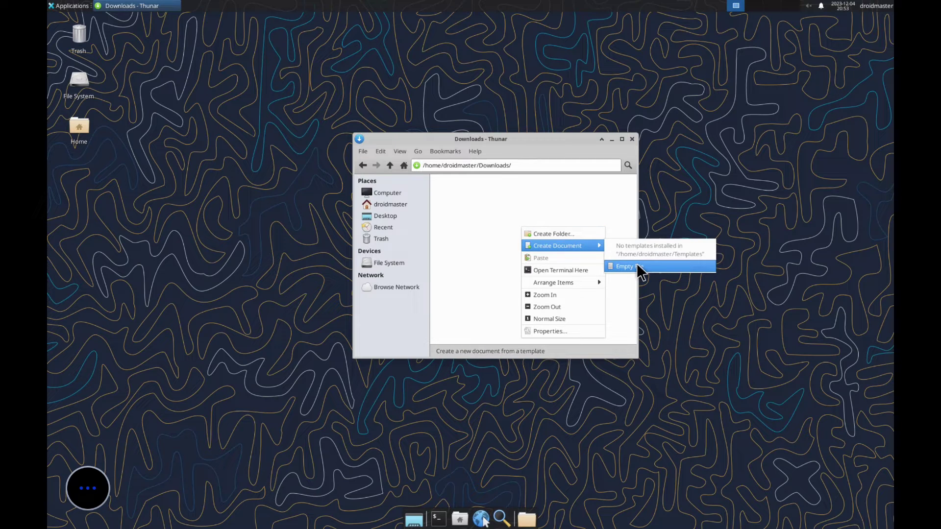
{"action": "left_click", "coordinate": [637, 266]}
{"action": "type", "text": "test"}
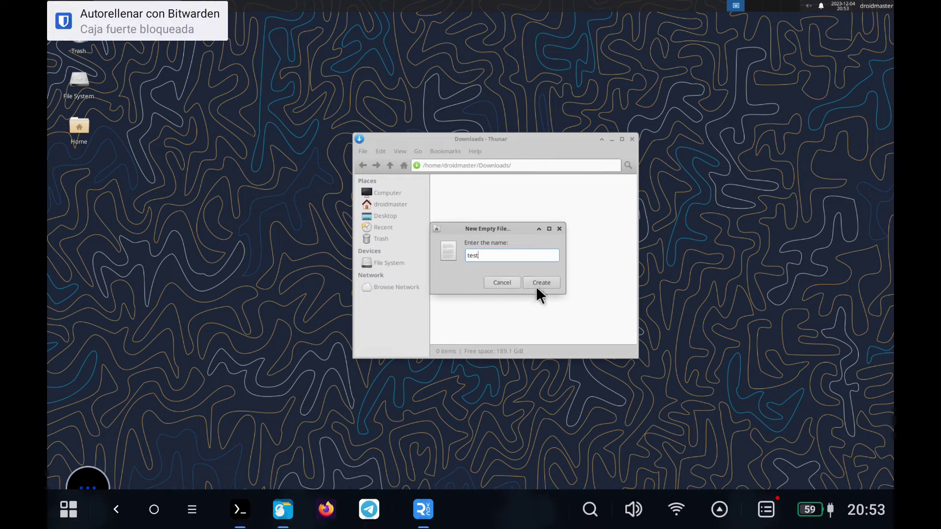
{"action": "left_click", "coordinate": [541, 282]}
{"action": "left_click", "coordinate": [517, 275]}
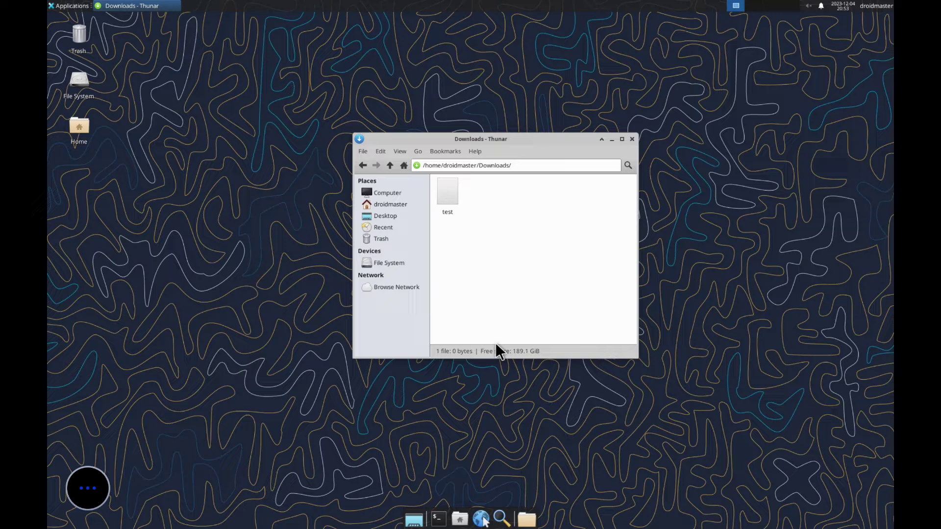
{"action": "left_click", "coordinate": [632, 139]}
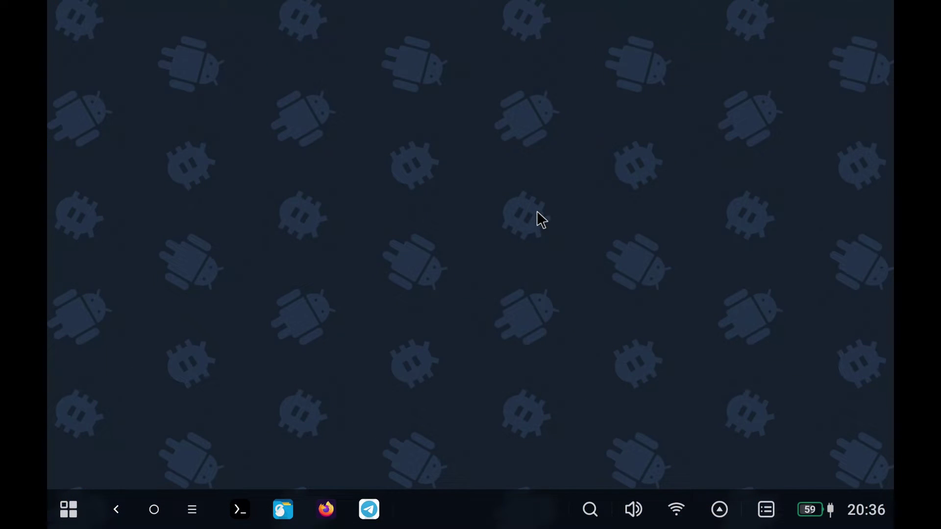
Log into the Ubuntu proot as droidmaster and run sudo apt update && apt upgrade -y
{"action": "left_click", "coordinate": [239, 509]}
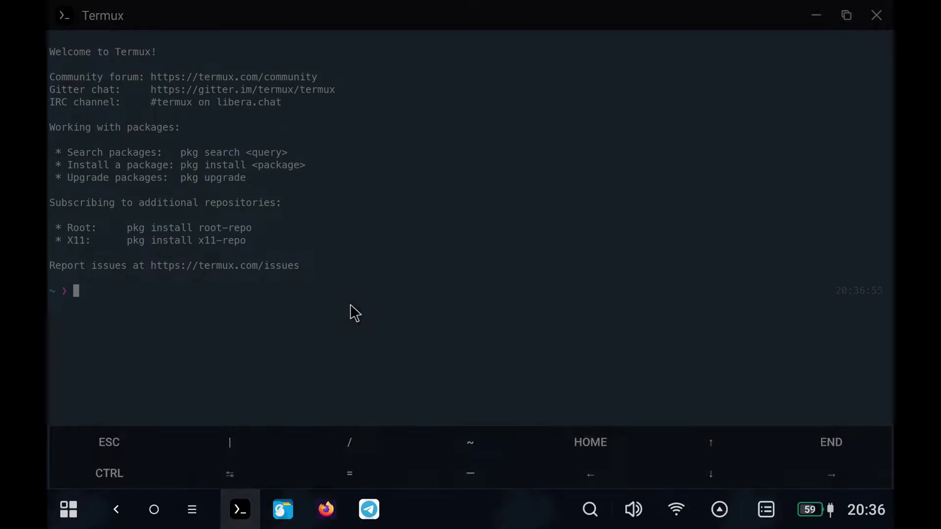
{"action": "type", "text": "proo"}
{"action": "type", "text": "proot"}
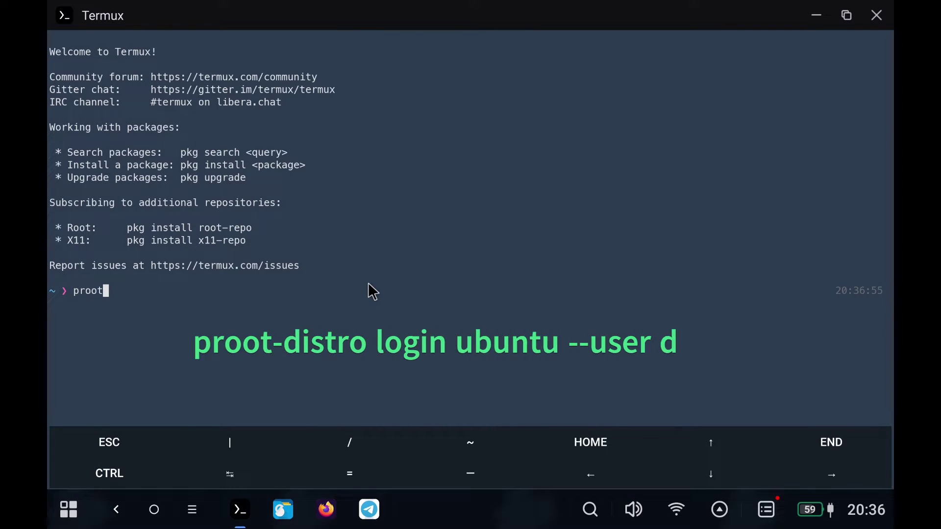
{"action": "type", "text": "-distro logi"}
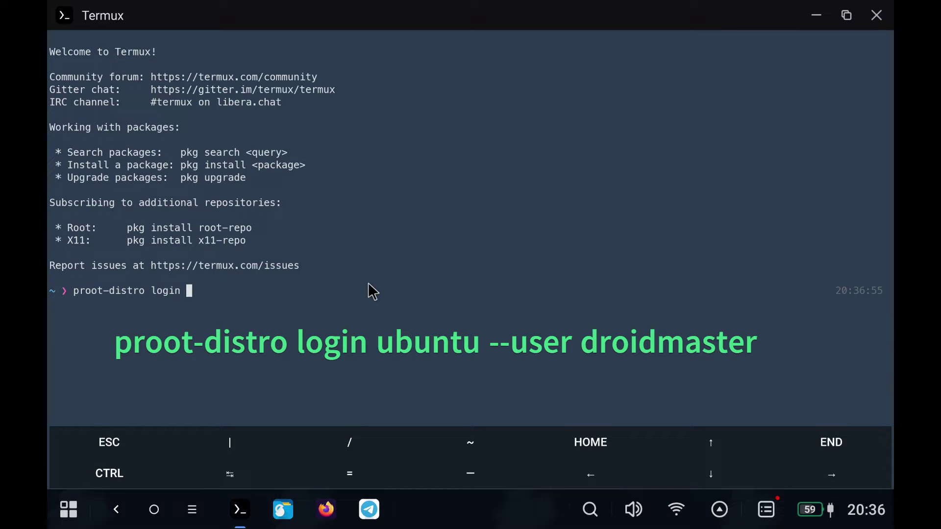
{"action": "type", "text": "ntu --"}
{"action": "type", "text": "dro"}
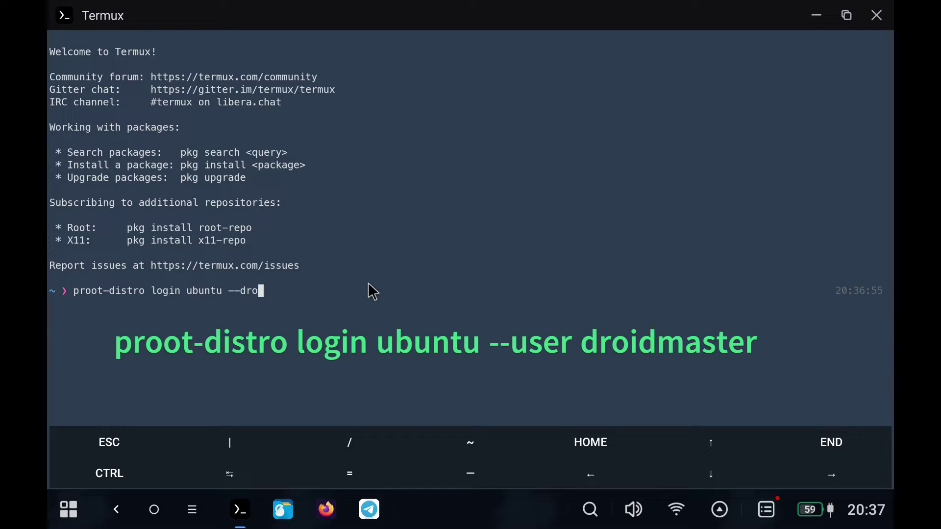
{"action": "type", "text": "iuser "}
{"action": "type", "text": "droidm"}
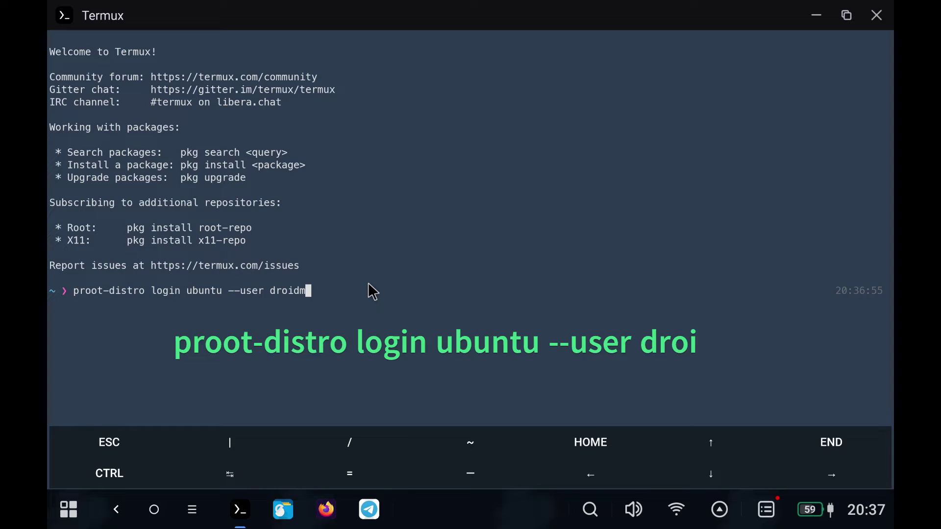
{"action": "type", "text": "aster"}
{"action": "key", "text": "Return"}
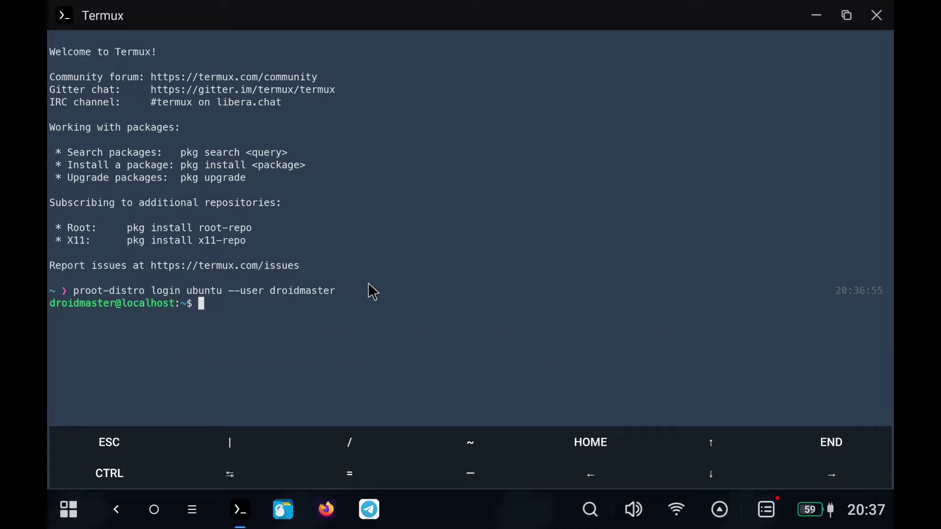
{"action": "key", "text": "ctrl+l"}
{"action": "type", "text": "sudo apt upda"}
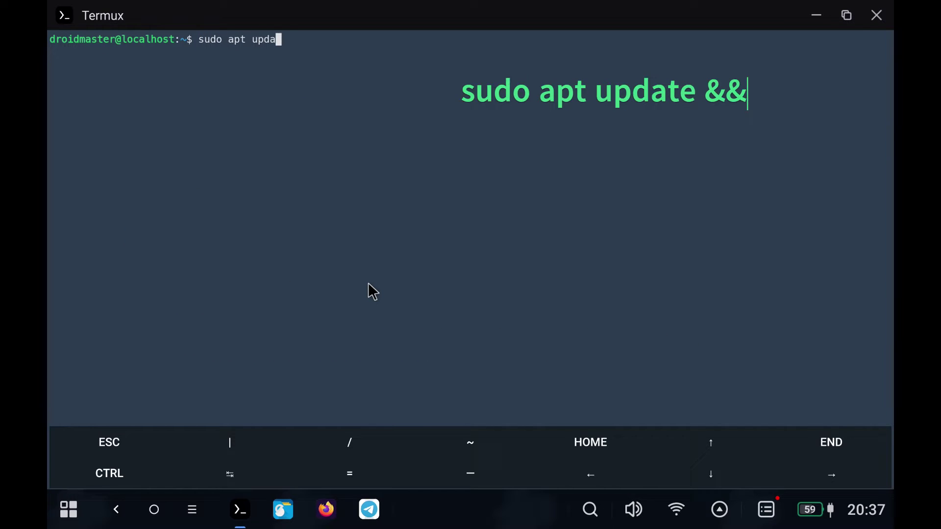
{"action": "type", "text": "te && s"}
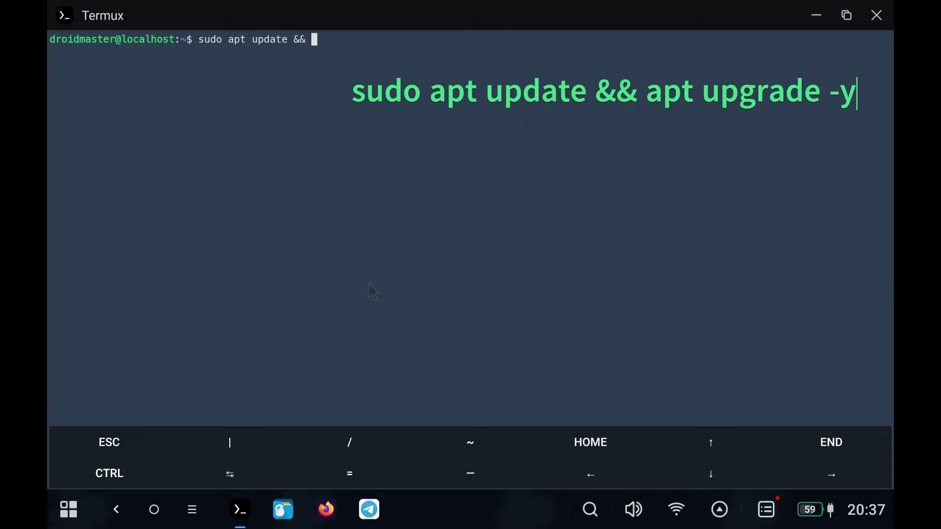
{"action": "type", "text": "apt upgrade -"}
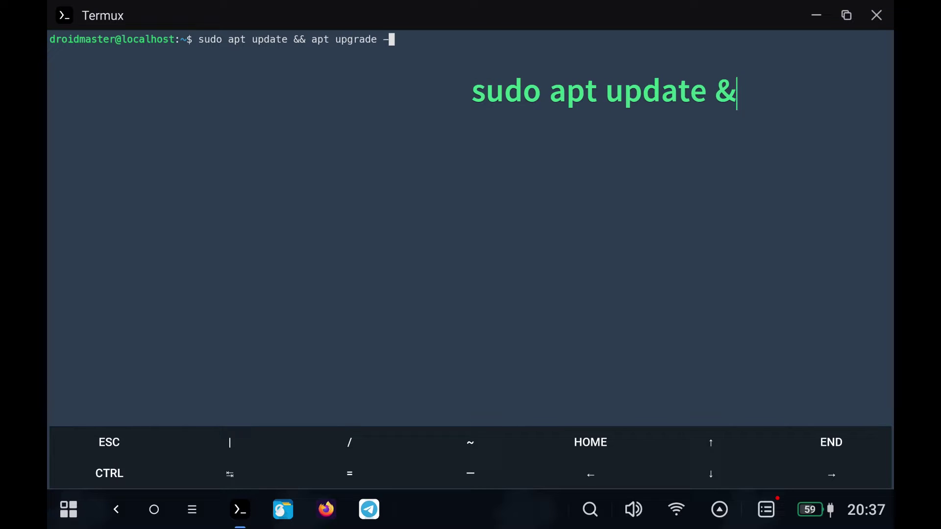
{"action": "type", "text": "y"}
{"action": "key", "text": "Return"}
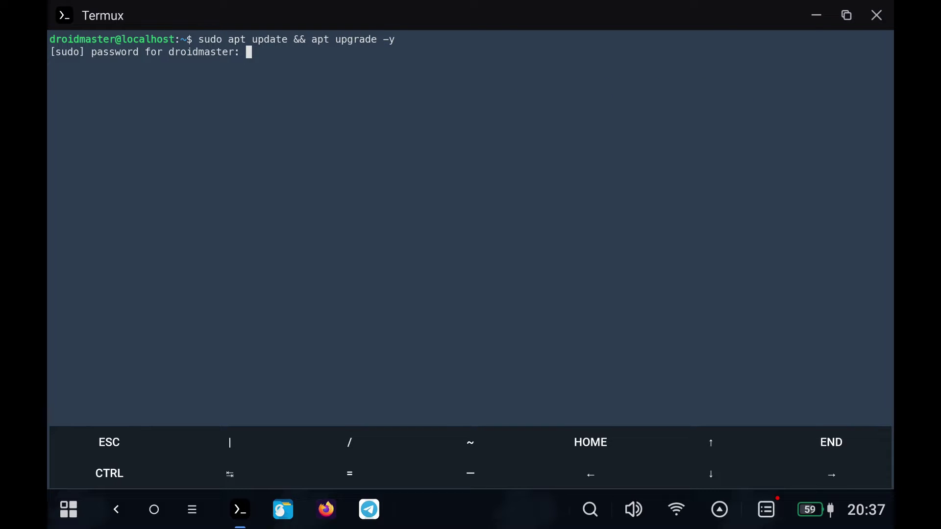
{"action": "key", "text": "Return"}
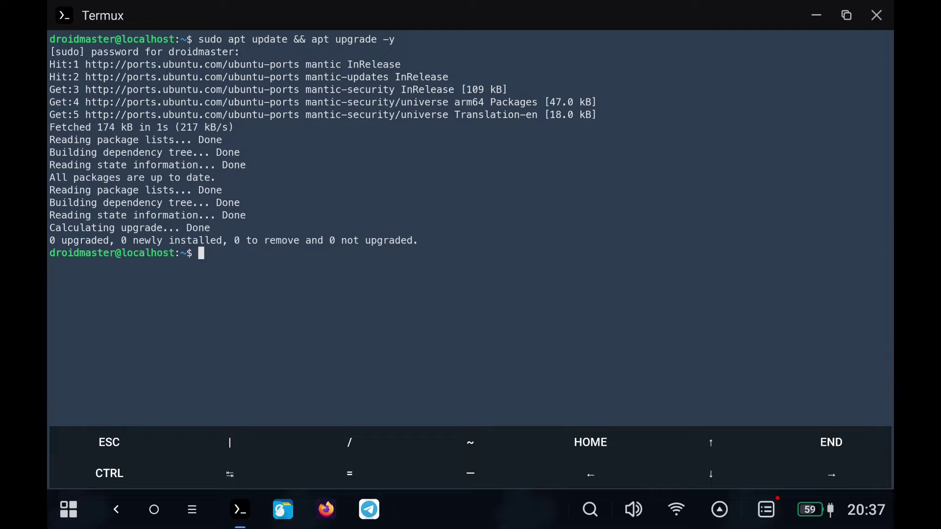
Run sudo apt install xfce4 tigervnc-standalone-server -y until tzdata asks for a geographic area
{"action": "key", "text": "ctrl+l"}
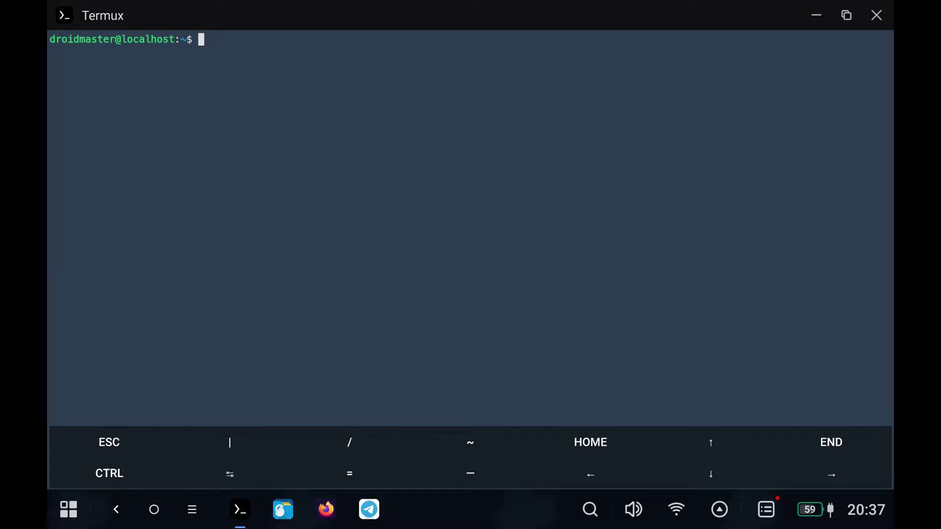
{"action": "type", "text": "install "}
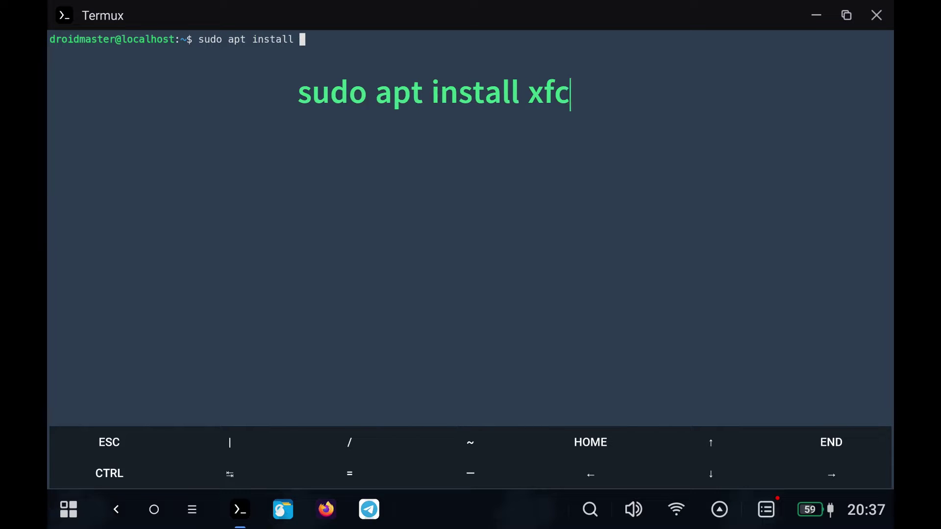
{"action": "type", "text": "xfce4 tigervnc"}
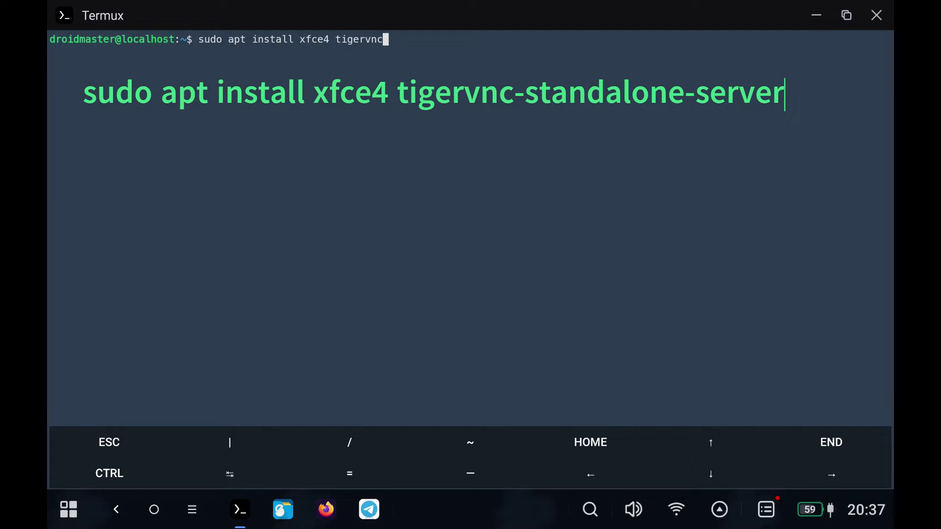
{"action": "type", "text": "andalone"}
{"action": "type", "text": "-server -y"}
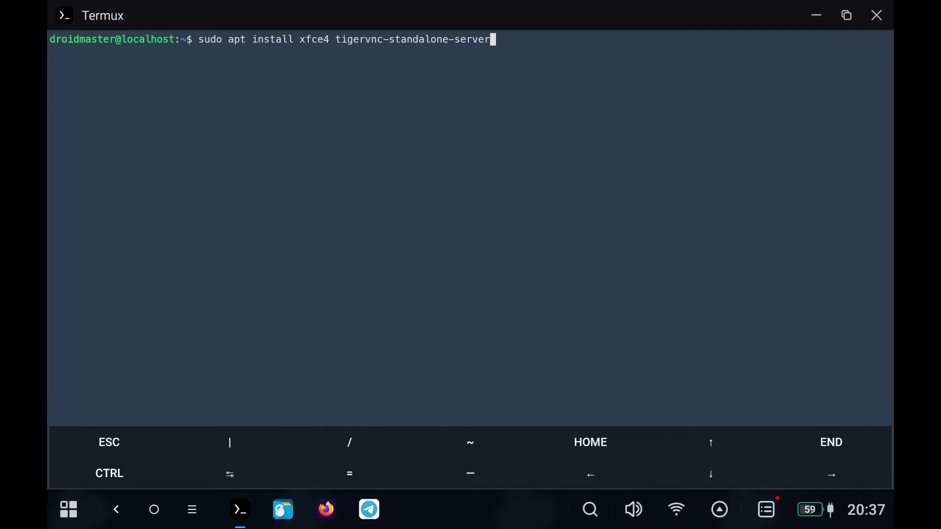
{"action": "key", "text": "Return"}
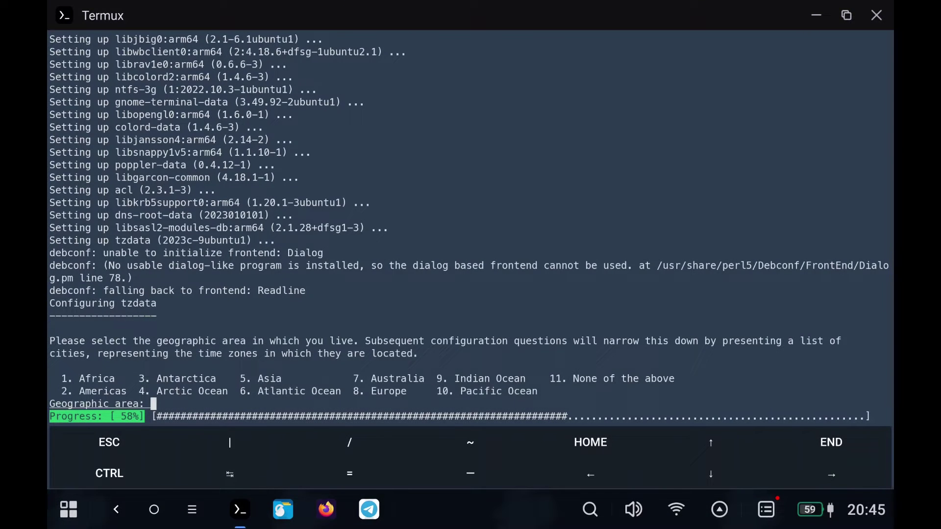
Answer setup prompts: Europe (8), Madrid (29), more countries (82), English UK (31), layout 1
{"action": "key", "text": "Return"}
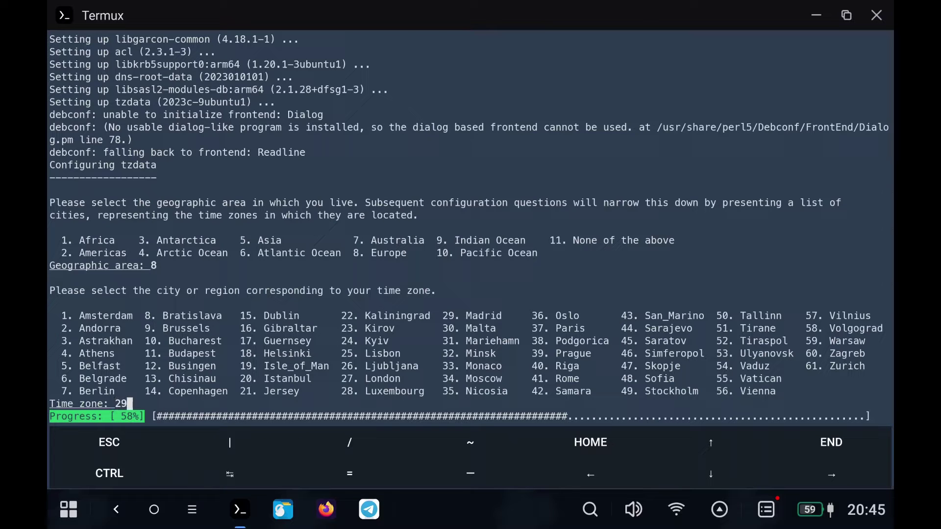
{"action": "key", "text": "Return"}
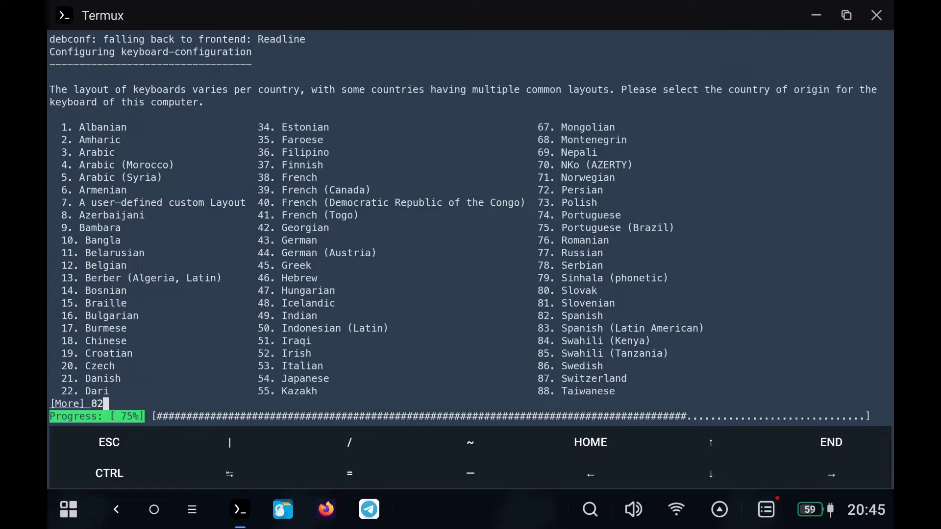
{"action": "key", "text": "Return"}
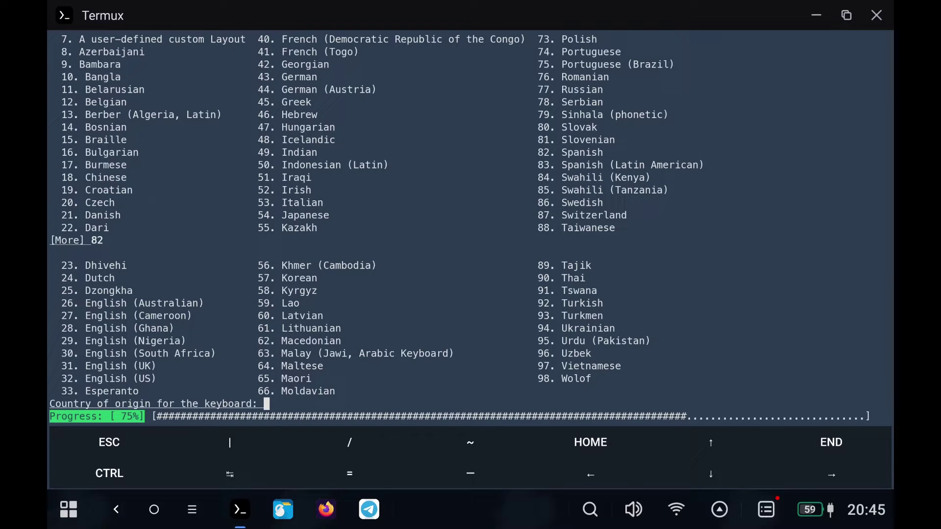
{"action": "key", "text": "Return"}
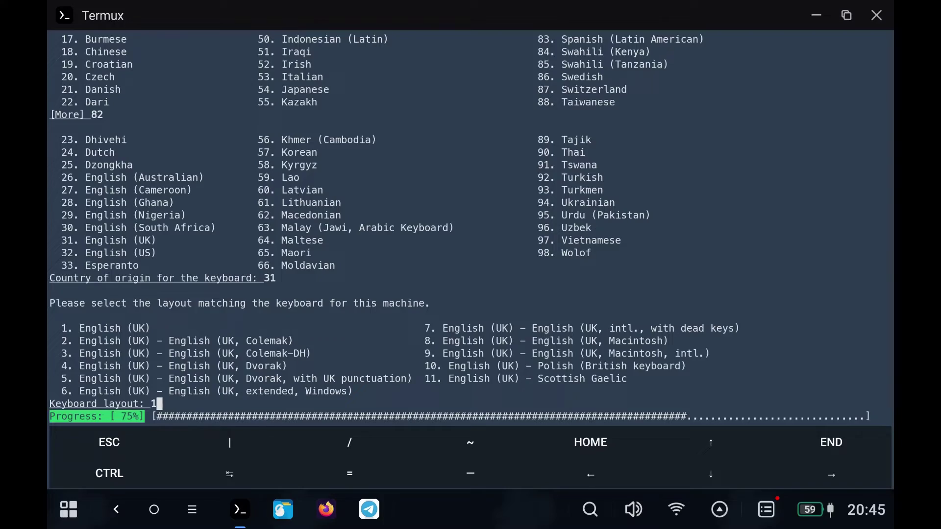
{"action": "key", "text": "Return"}
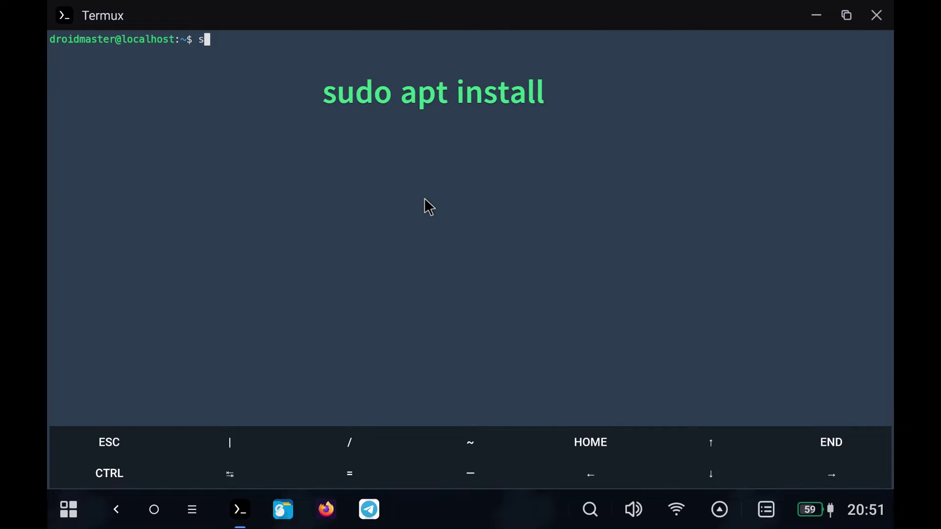
{"action": "type", "text": "sudo apt install d"}
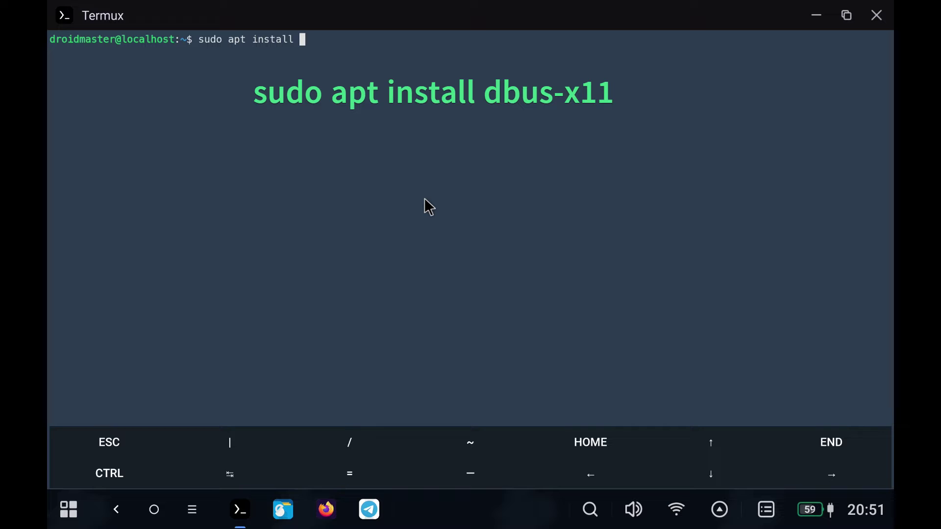
{"action": "type", "text": "bus-x"}
{"action": "type", "text": "11"}
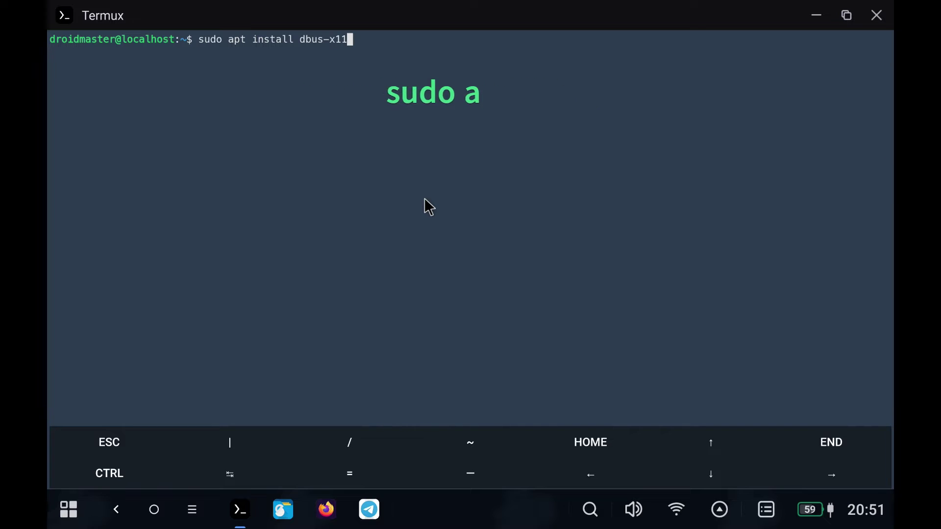
Run sudo apt install dbus-x11 at the Ubuntu prompt
{"action": "key", "text": "Return"}
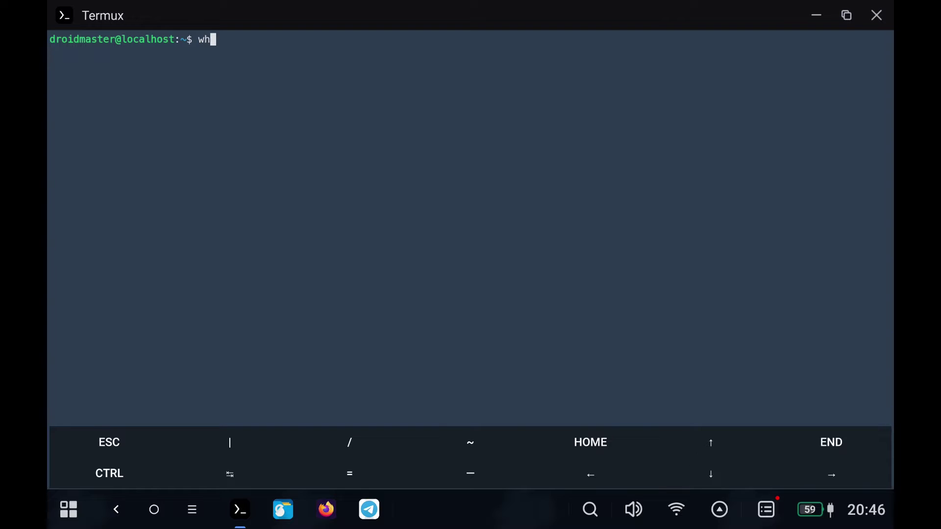
{"action": "type", "text": "ich startxf"}
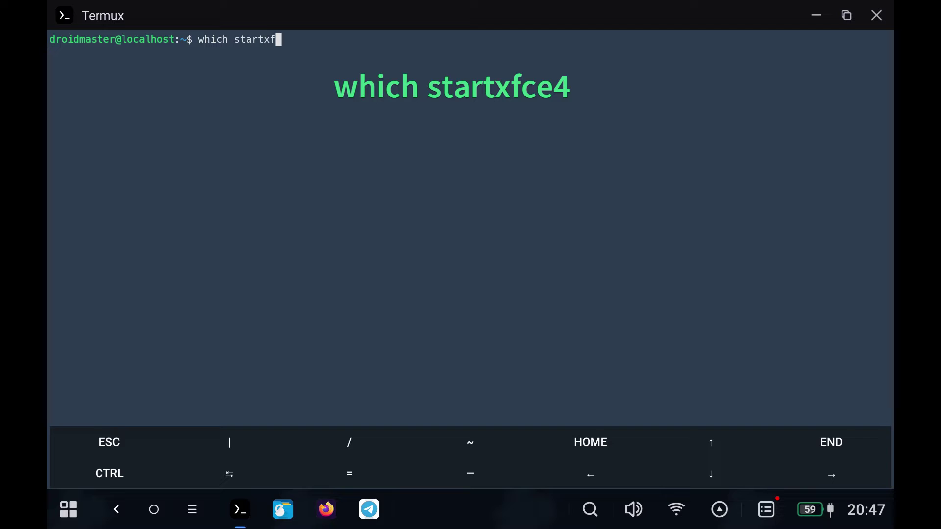
{"action": "type", "text": "ce4"}
Run which startxfce4, confirming it lives at /usr/bin/startxfce4
{"action": "key", "text": "Return"}
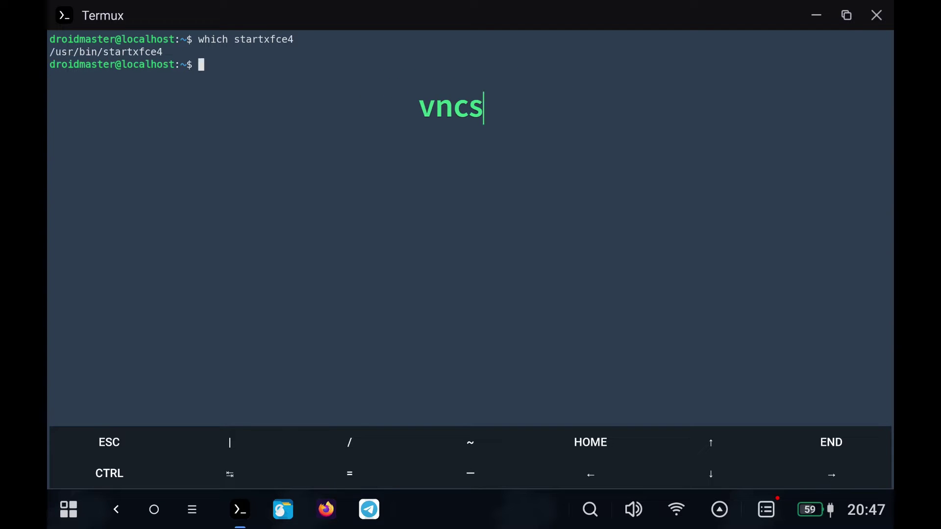
{"action": "type", "text": "vncserver -xstart"}
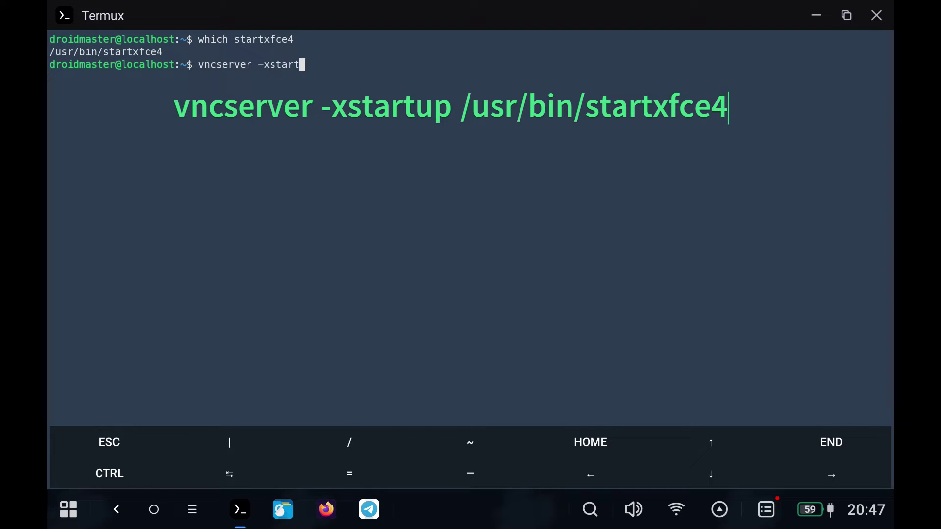
{"action": "type", "text": "up "}
{"action": "type", "text": "/usr/bin"}
{"action": "type", "text": "/"}
{"action": "type", "text": "startxf"}
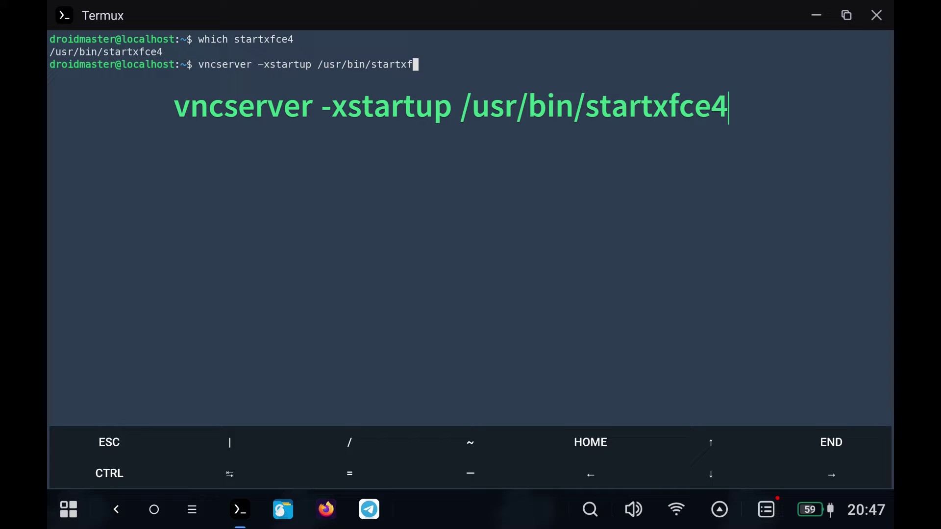
{"action": "type", "text": "ce"}
{"action": "type", "text": "4"}
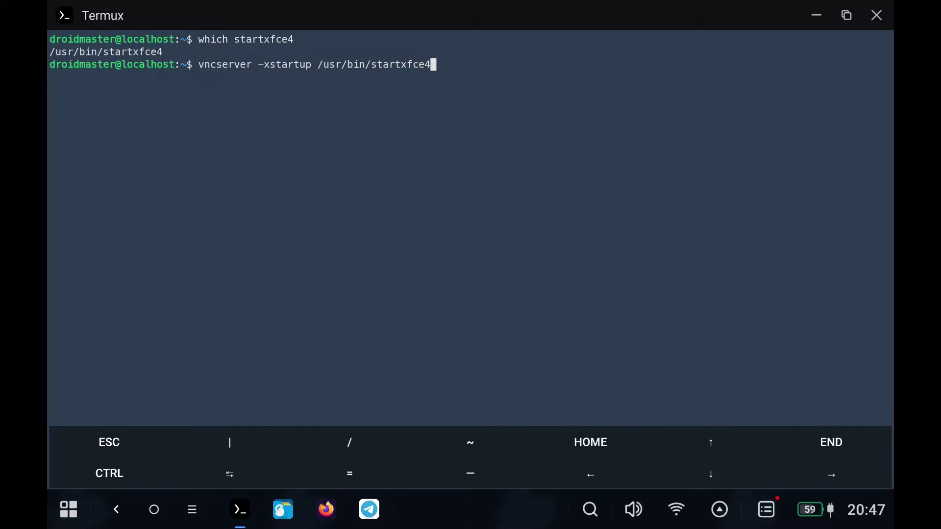
Start vncserver with the startxfce4 session, setting a password and no view-only password
{"action": "key", "text": "Return"}
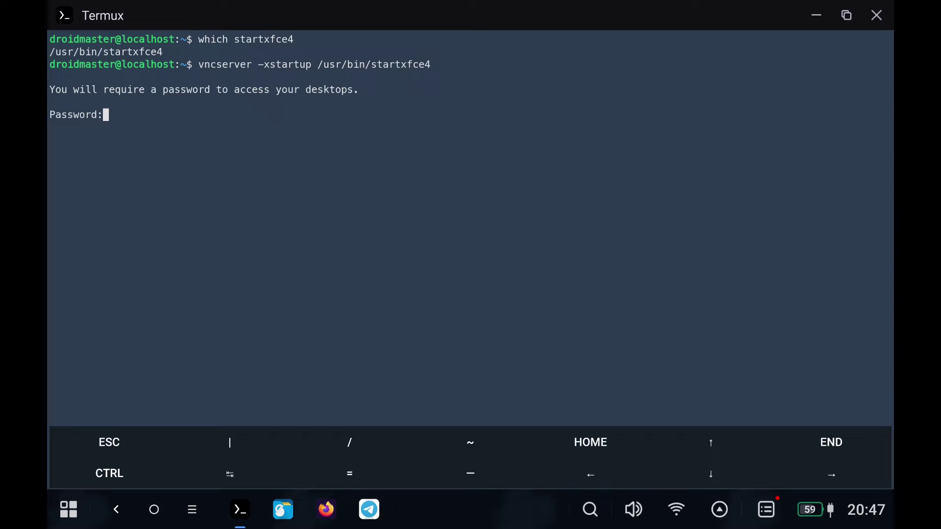
{"action": "key", "text": "Return"}
{"action": "key", "text": "Return"}
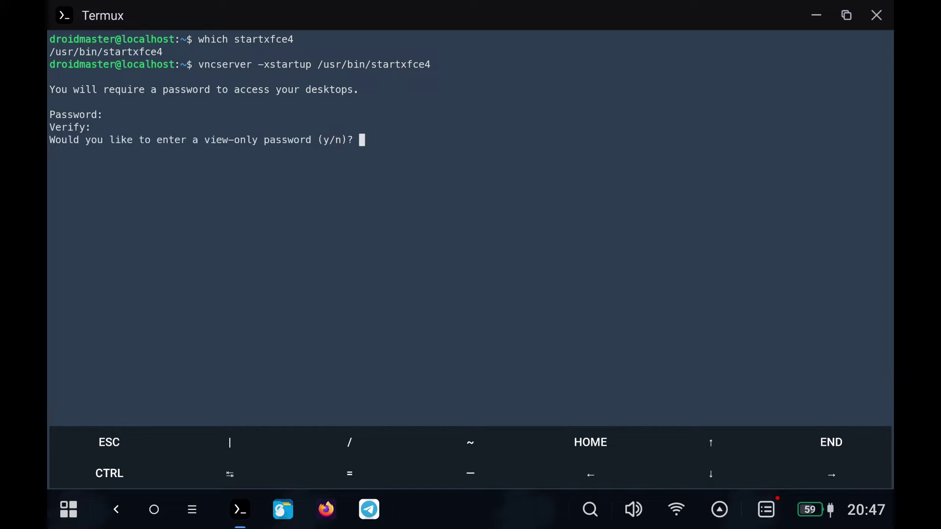
{"action": "type", "text": "n"}
{"action": "key", "text": "Return"}
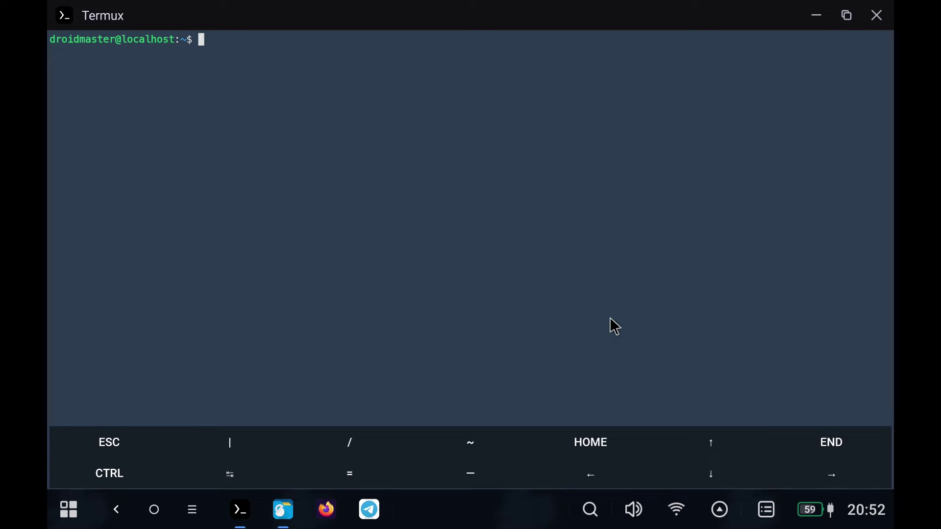
{"action": "left_click", "coordinate": [68, 509]}
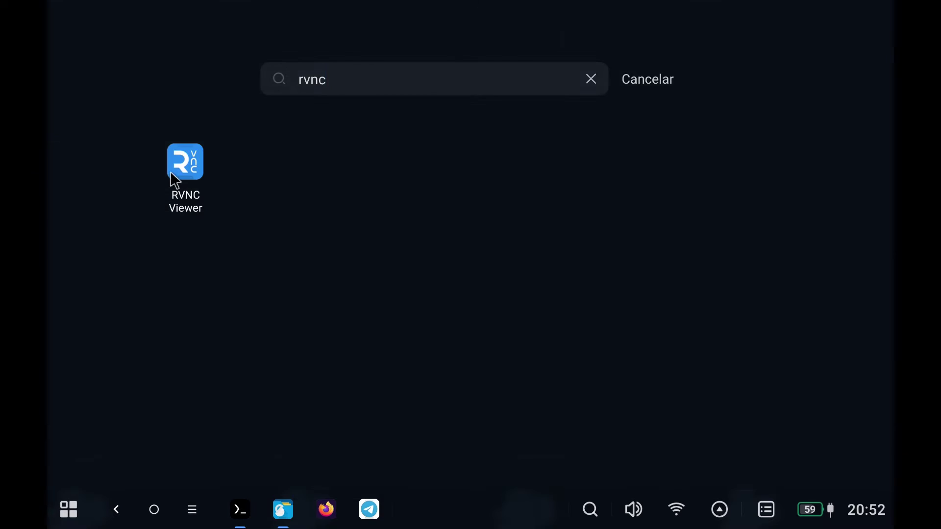
In RVNC Viewer, save connection 'Ubuntu desktop XFCE4' with address localhost:1
{"action": "left_click", "coordinate": [180, 173]}
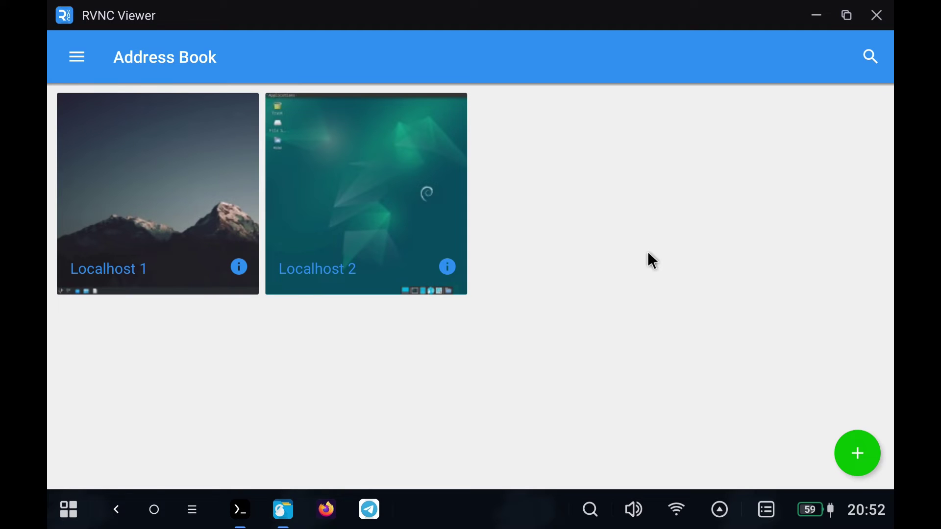
{"action": "left_click", "coordinate": [857, 454]}
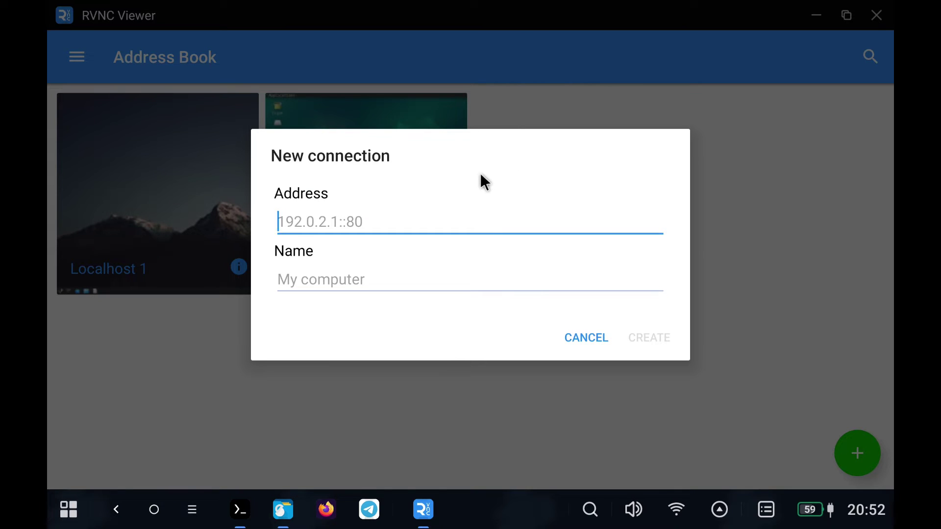
{"action": "type", "text": "localhost"}
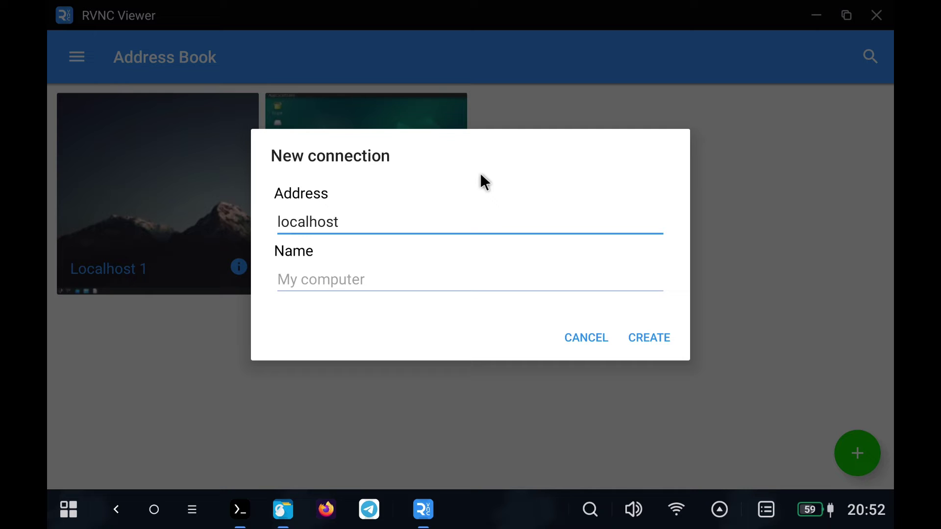
{"action": "type", "text": ":1"}
{"action": "key", "text": "Tab"}
{"action": "type", "text": "Ubuntu deskt"}
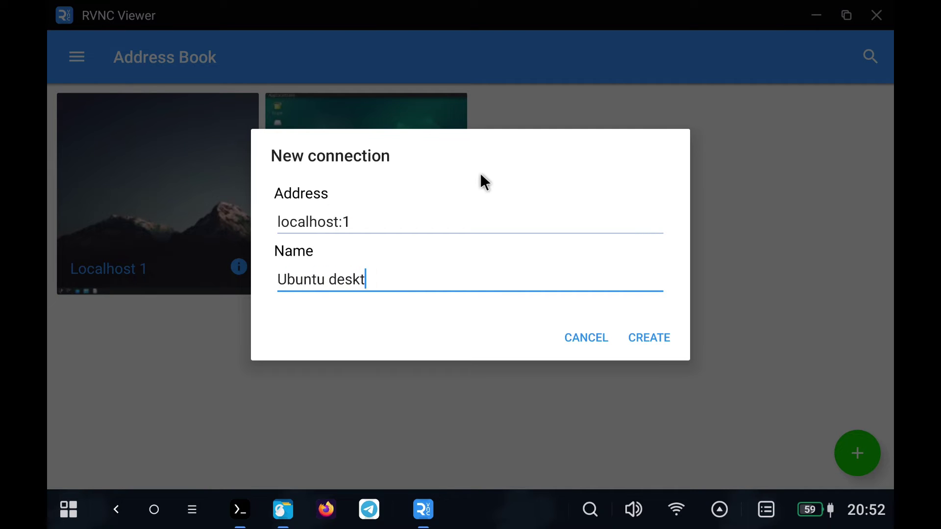
{"action": "type", "text": "op X"}
{"action": "type", "text": "FCE4"}
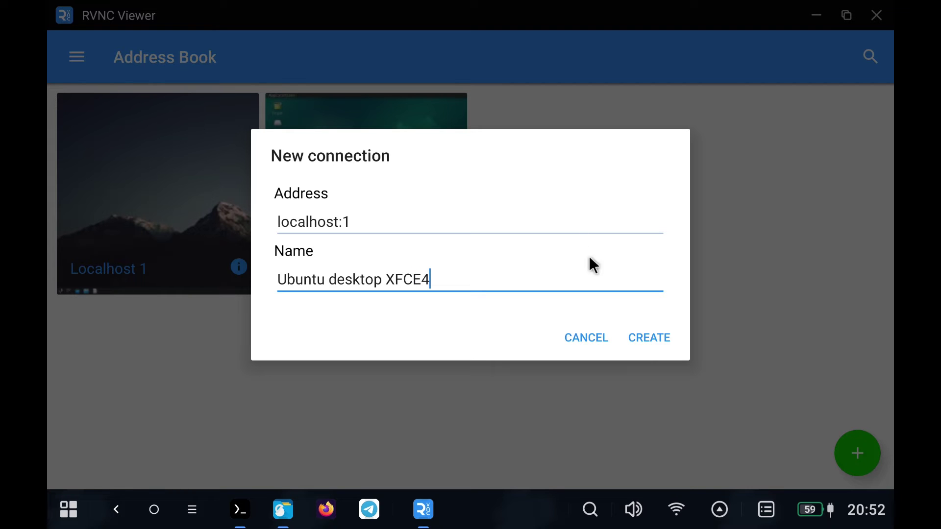
{"action": "left_click", "coordinate": [647, 337]}
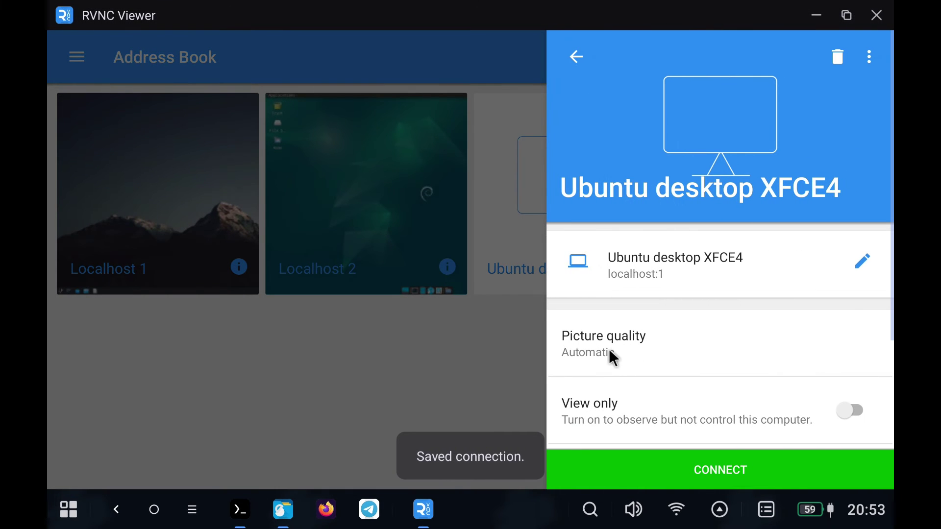
Set Ubuntu desktop XFCE4's picture quality to High and connect to localhost:5901
{"action": "left_click", "coordinate": [613, 357]}
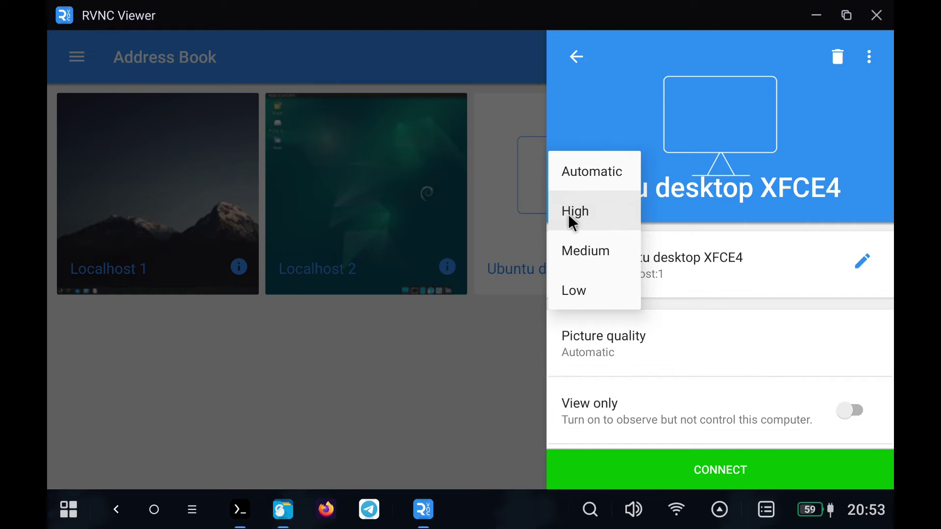
{"action": "left_click", "coordinate": [581, 212]}
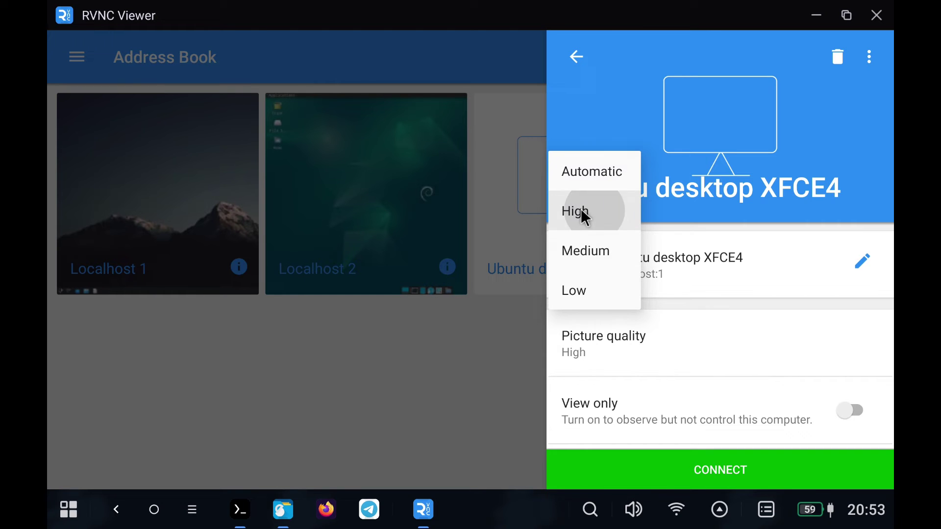
{"action": "left_click", "coordinate": [719, 469]}
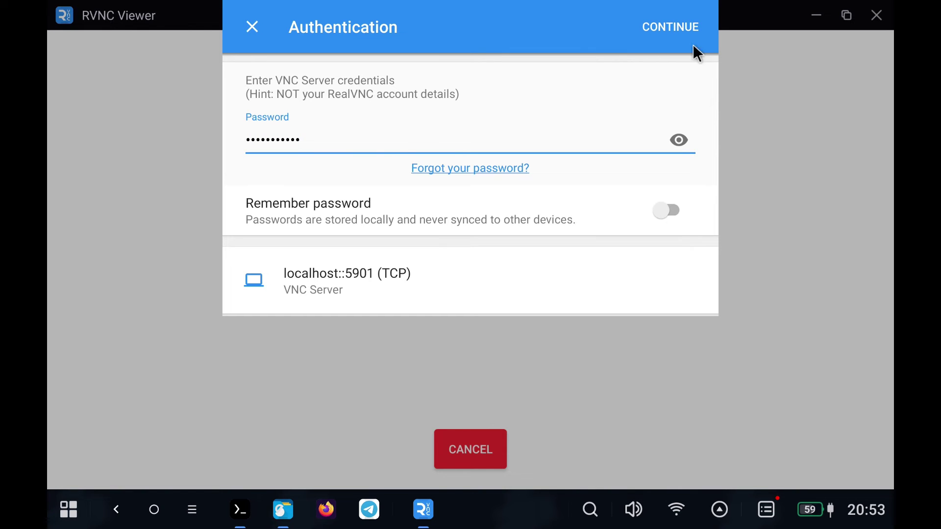
Enter the remote XFCE desktop and open the Home folder in Thunar
{"action": "left_click", "coordinate": [676, 25]}
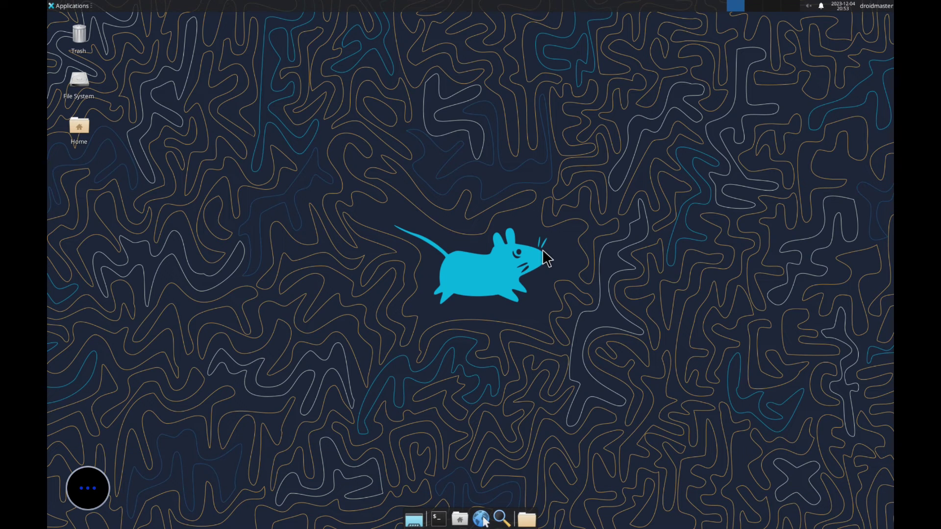
{"action": "double_click", "coordinate": [79, 127]}
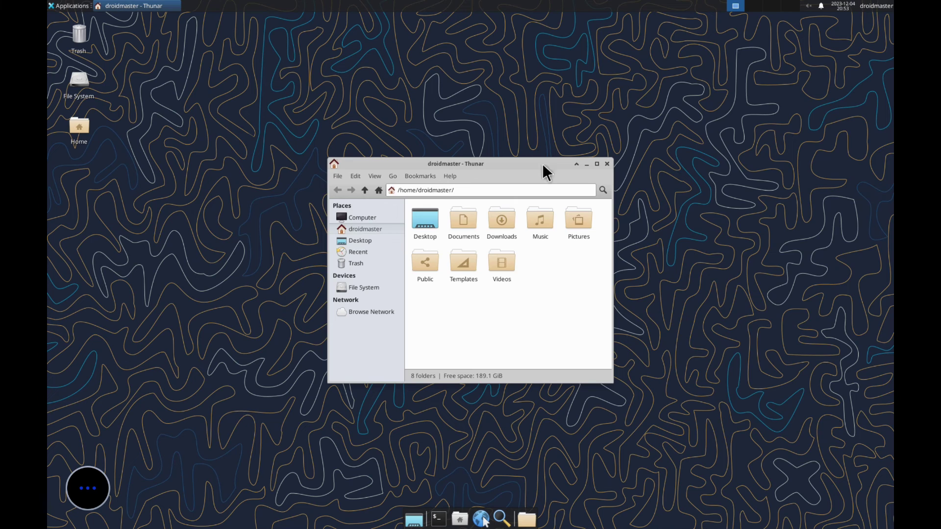
{"action": "left_click_drag", "start_coordinate": [542, 163], "coordinate": [568, 138]}
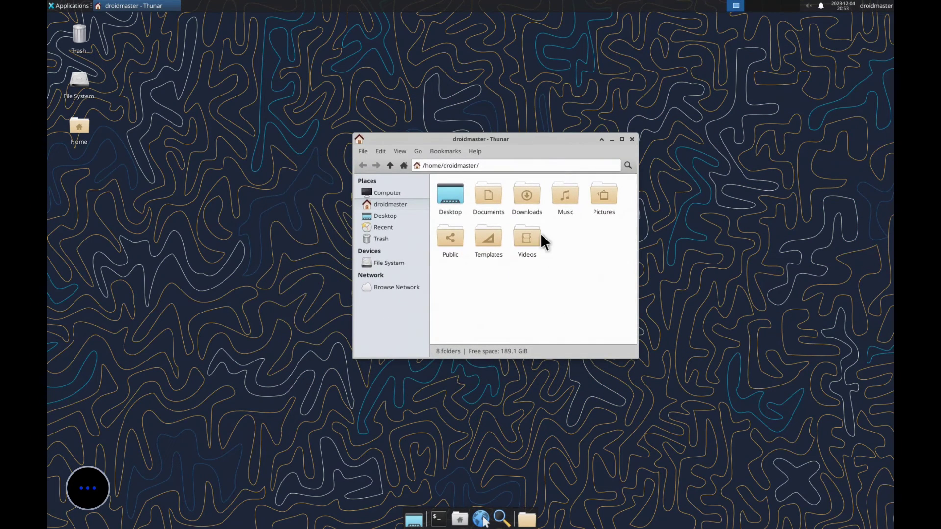
Create an empty file named test in Downloads and close Thunar
{"action": "double_click", "coordinate": [523, 198]}
{"action": "right_click", "coordinate": [522, 225]}
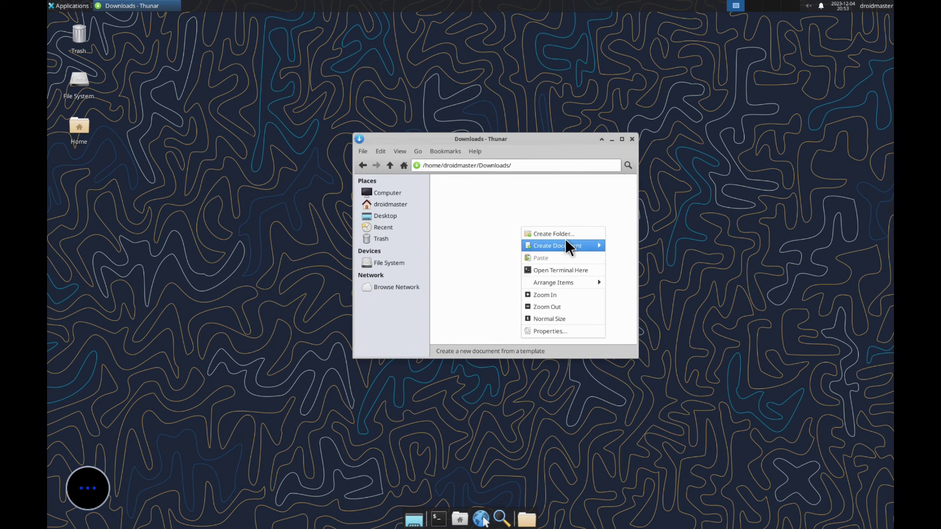
{"action": "left_click", "coordinate": [637, 266]}
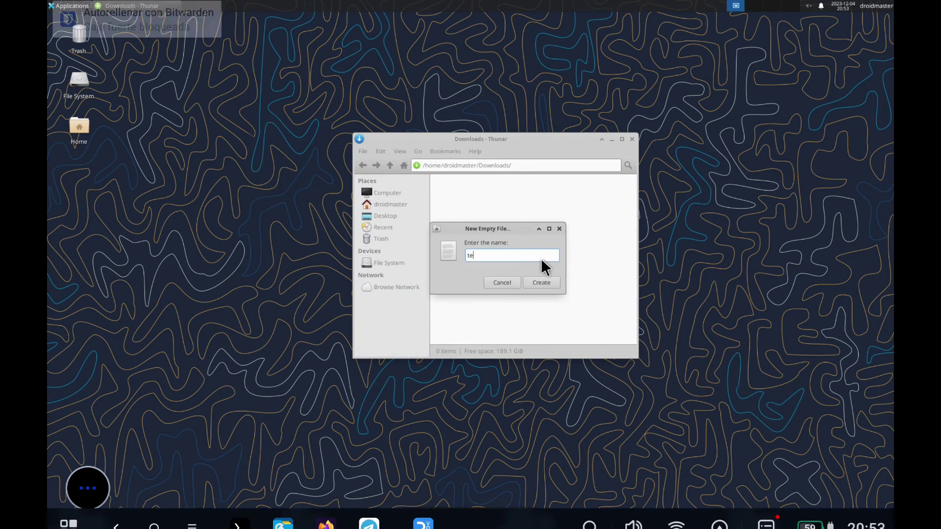
{"action": "type", "text": "test"}
{"action": "left_click", "coordinate": [540, 284]}
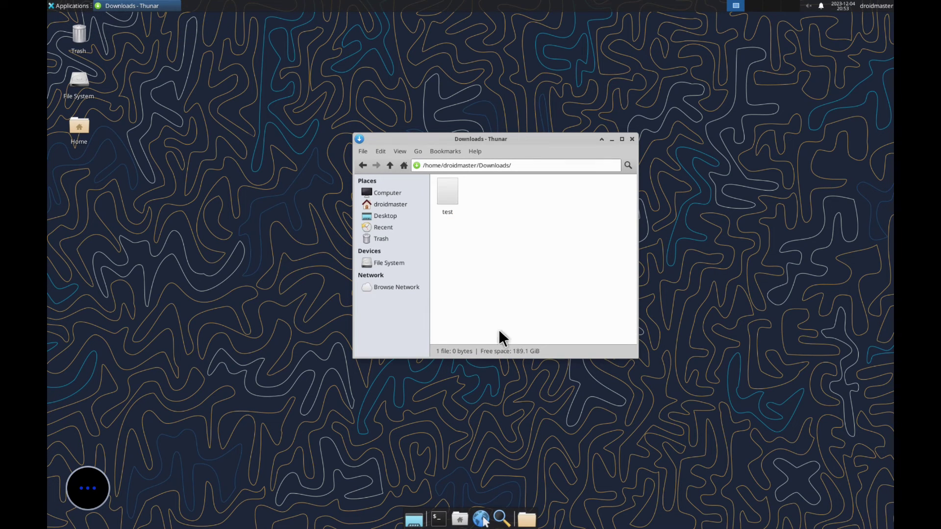
{"action": "left_click", "coordinate": [632, 140]}
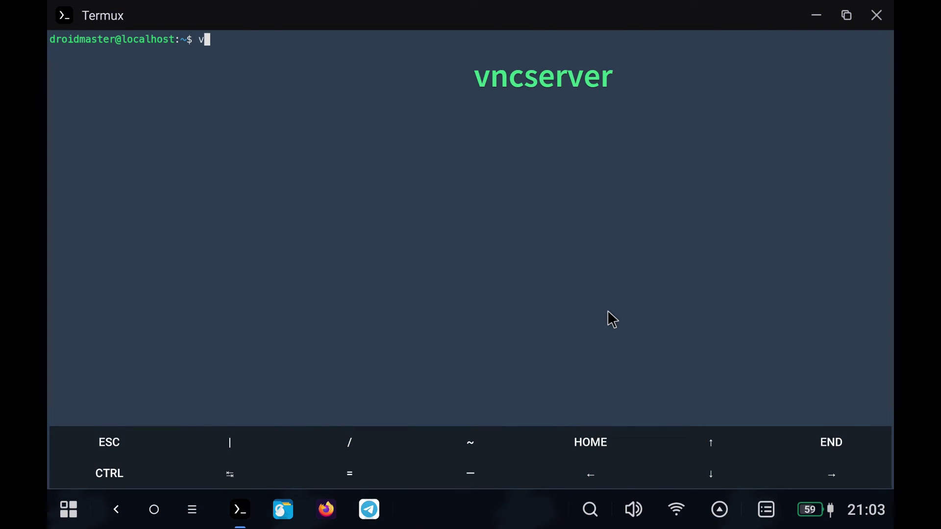
{"action": "type", "text": "vncserver -kill :1"}
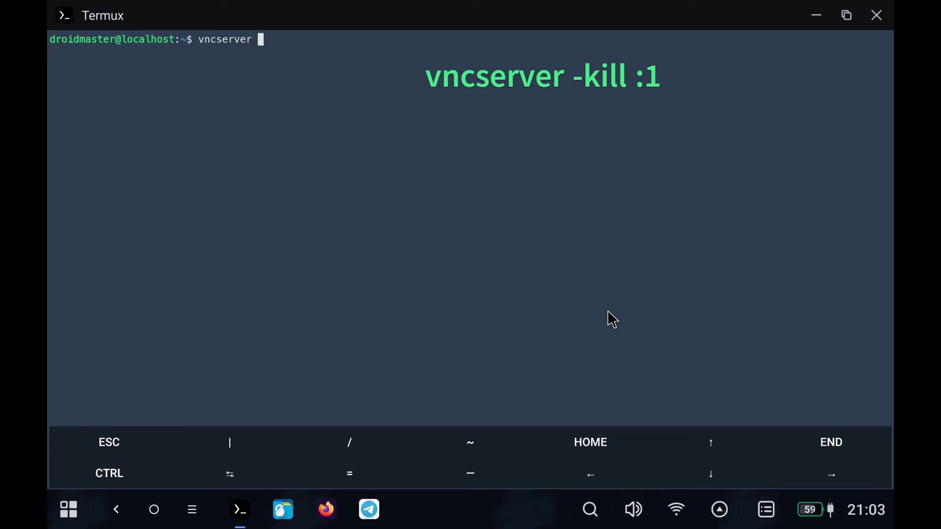